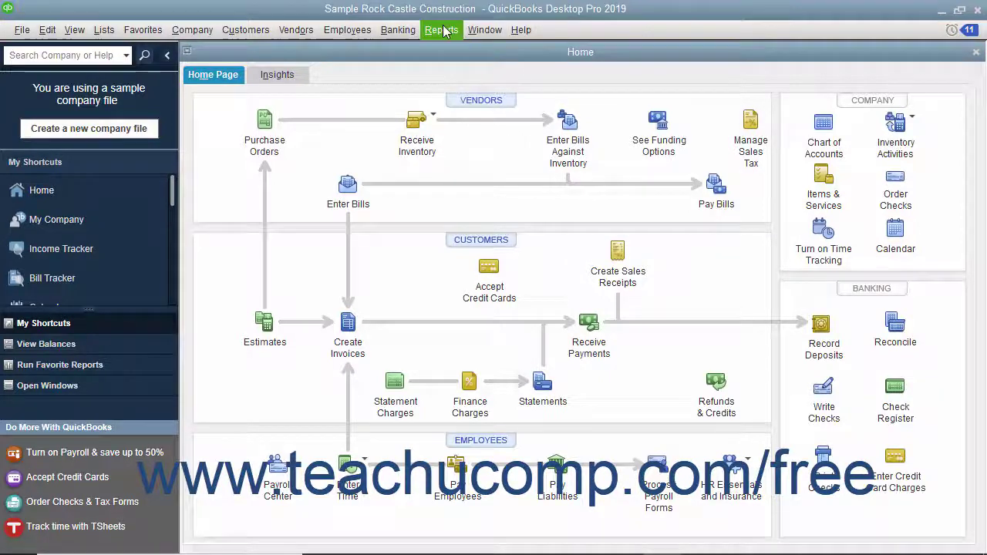
# - Open the Company Snapshot from the Reports menu
pyautogui.click(441, 29)
pyautogui.click(463, 113)
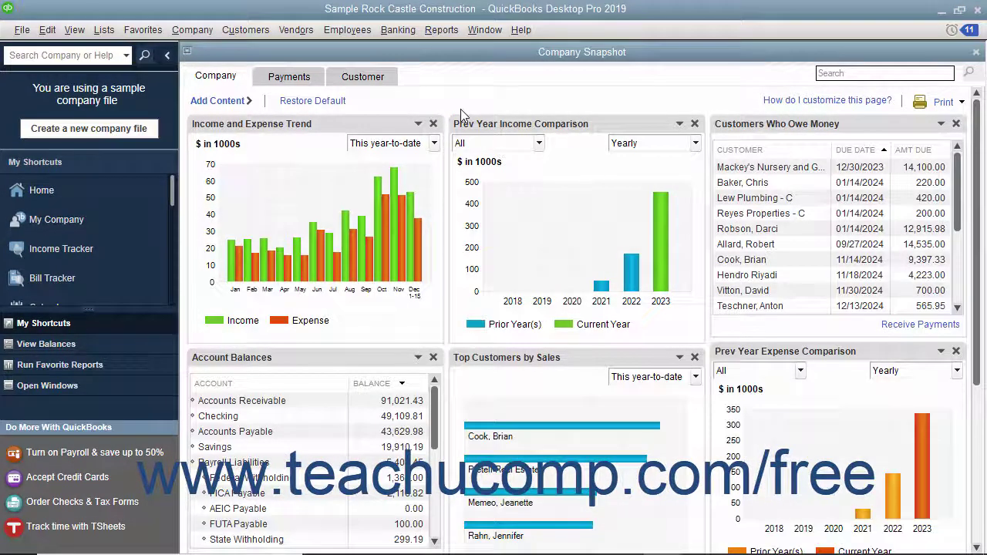
# - View the snapshot's Payments tab, then the Customer tab with one customer's invoices and sales history
pyautogui.click(235, 80)
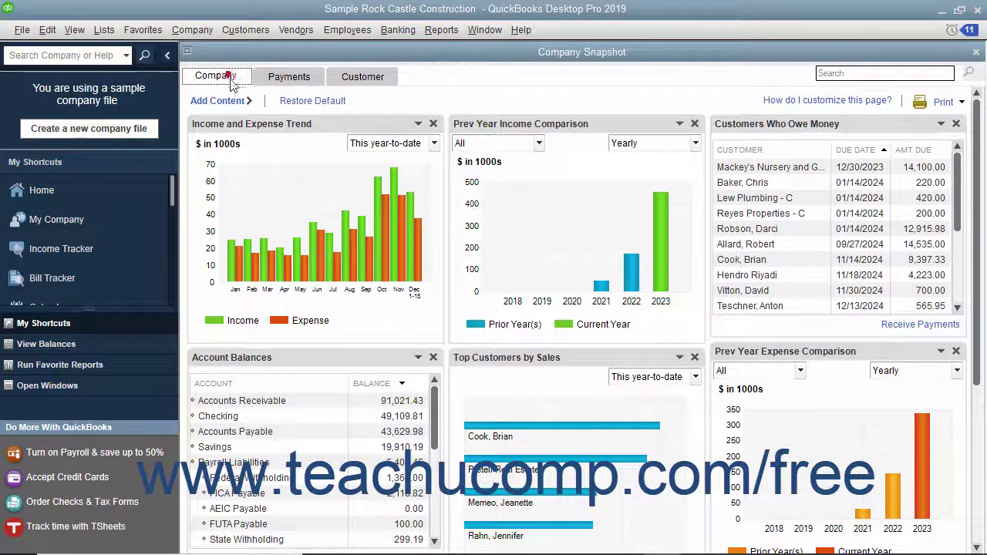
pyautogui.click(272, 79)
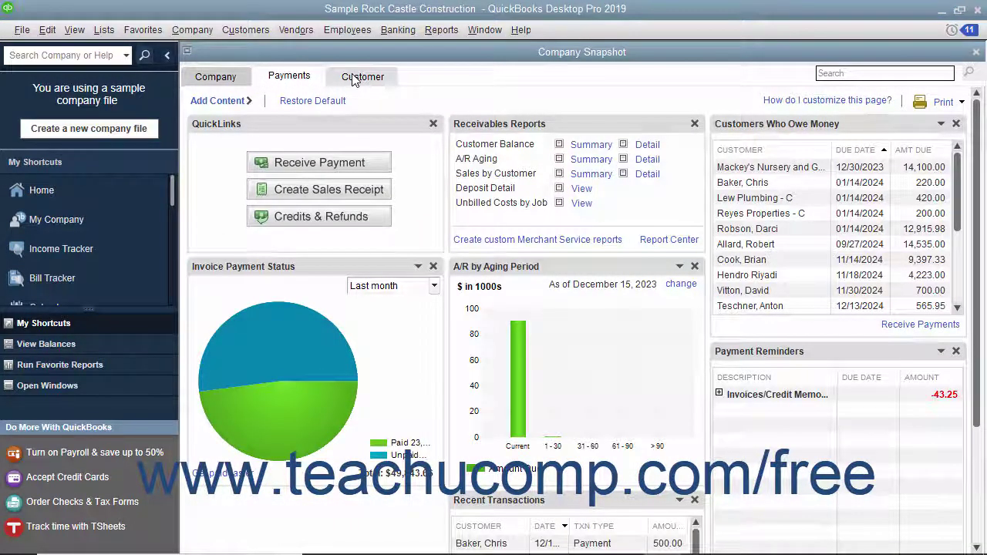
pyautogui.click(355, 79)
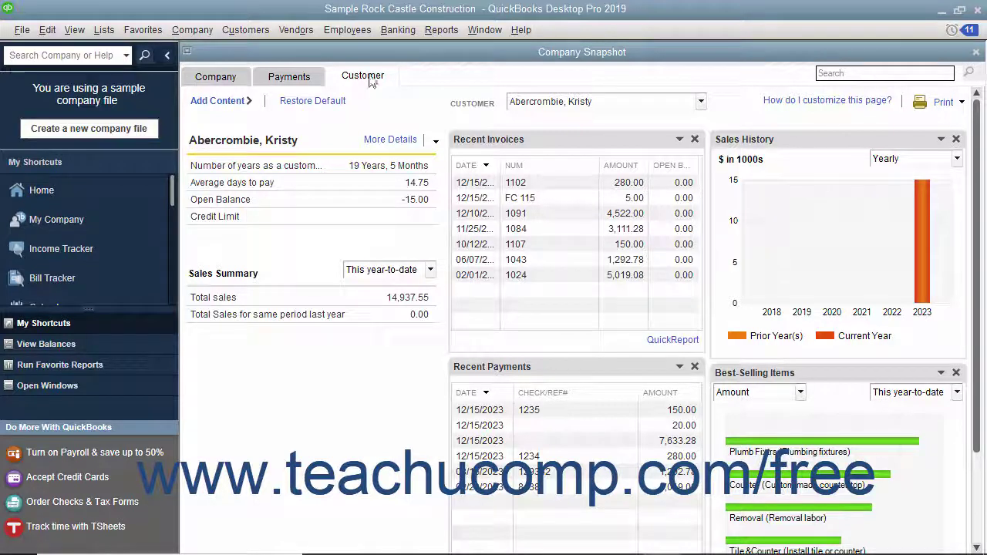
# - Show the second listed customer's details, then go back to the Company tab
pyautogui.click(701, 102)
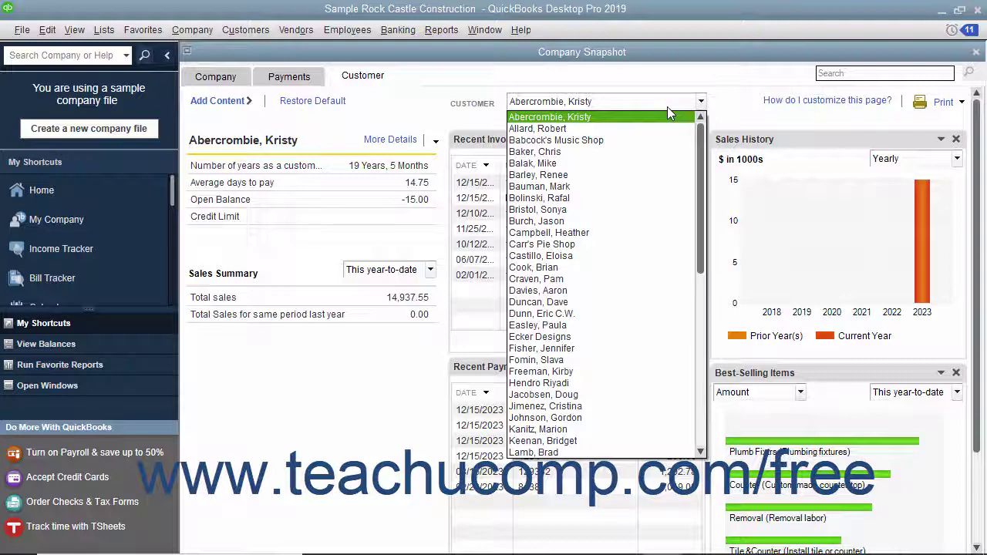
pyautogui.click(571, 128)
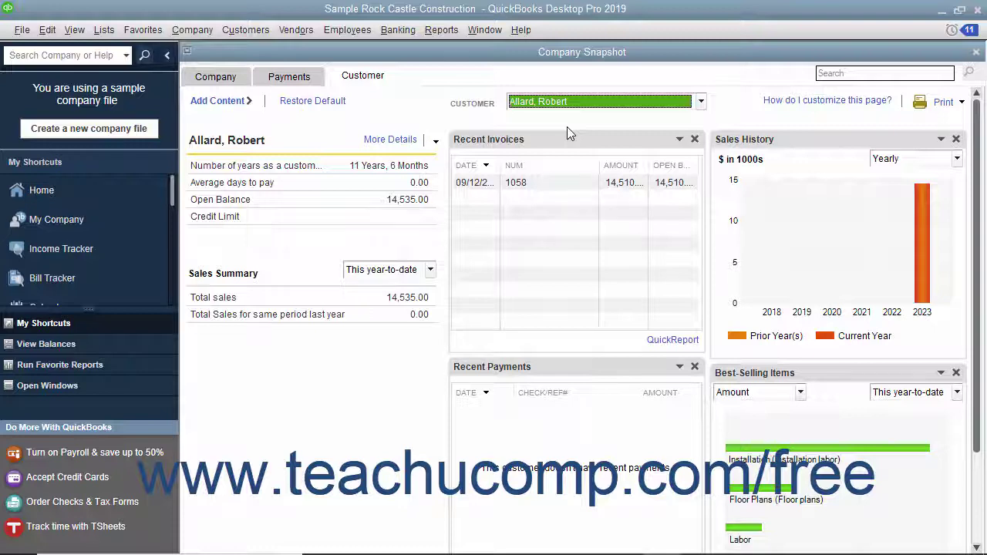
pyautogui.click(217, 77)
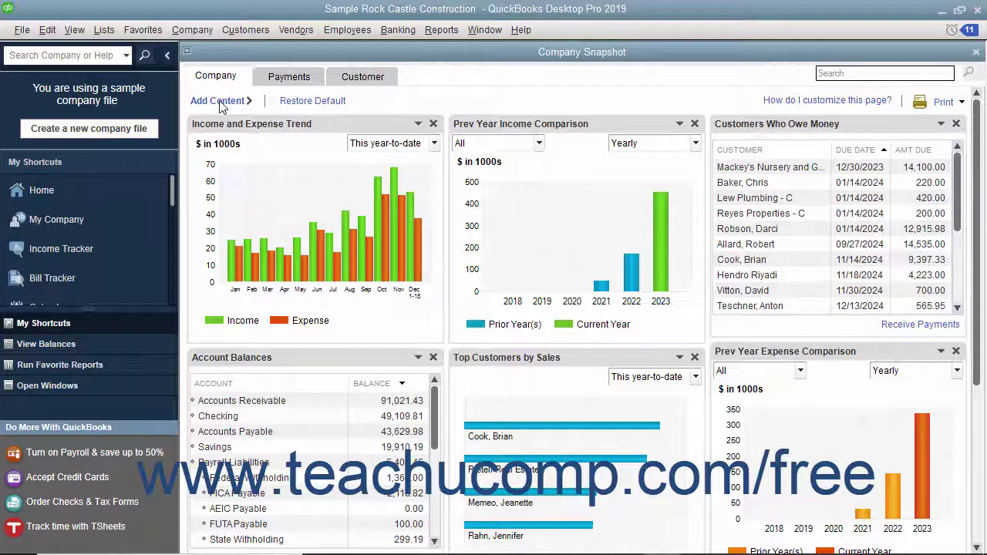
# - Add the Income Breakdown pie chart panel from the Add Content gallery
pyautogui.click(220, 103)
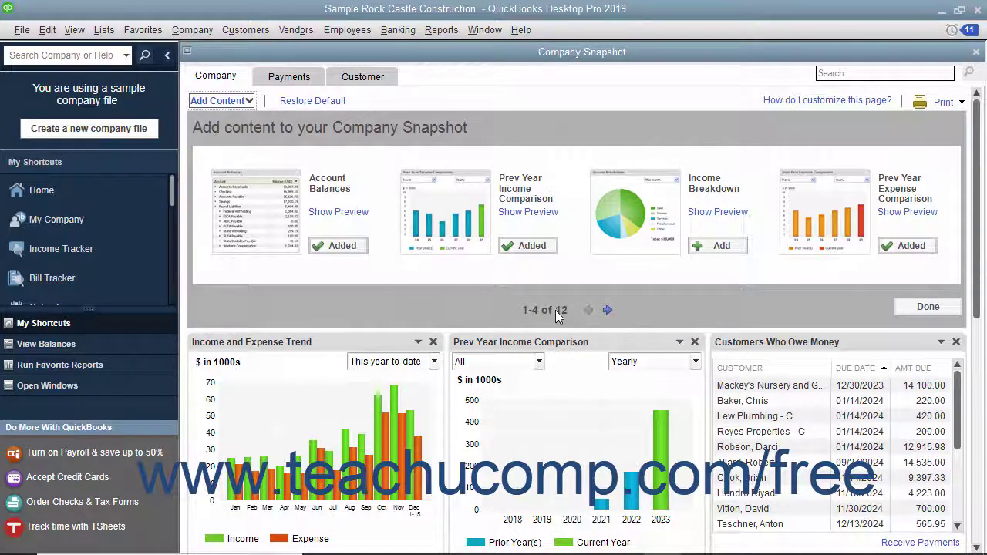
pyautogui.click(608, 310)
pyautogui.click(607, 310)
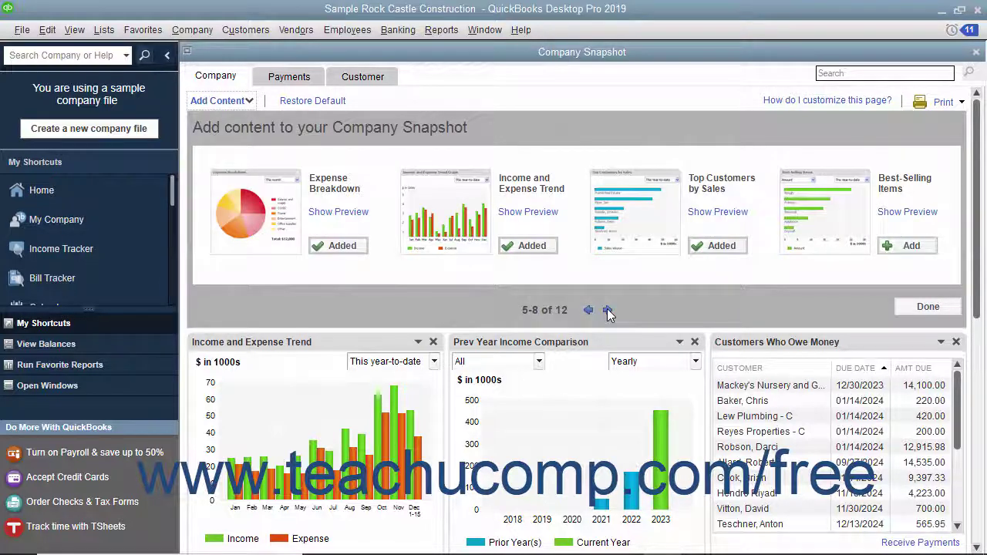
pyautogui.click(590, 310)
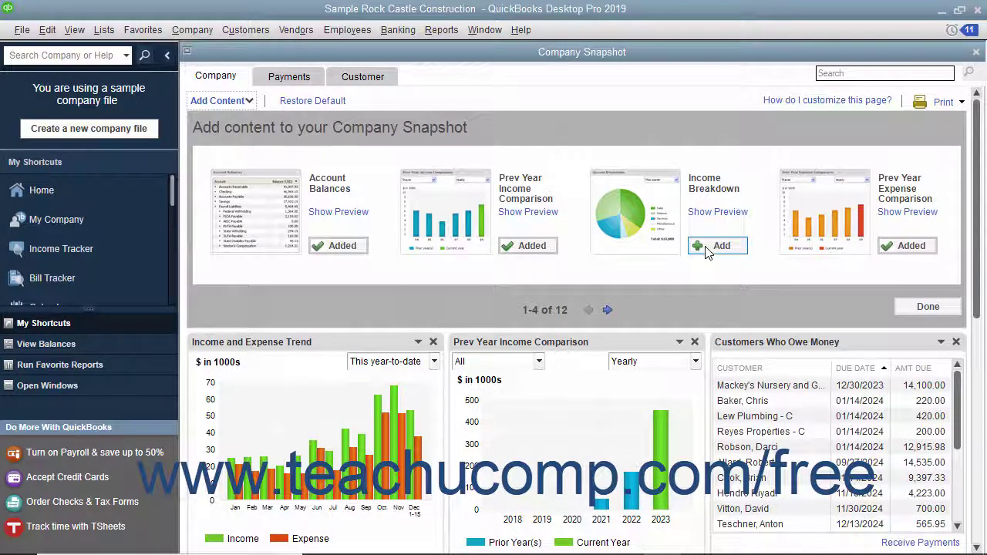
pyautogui.click(708, 246)
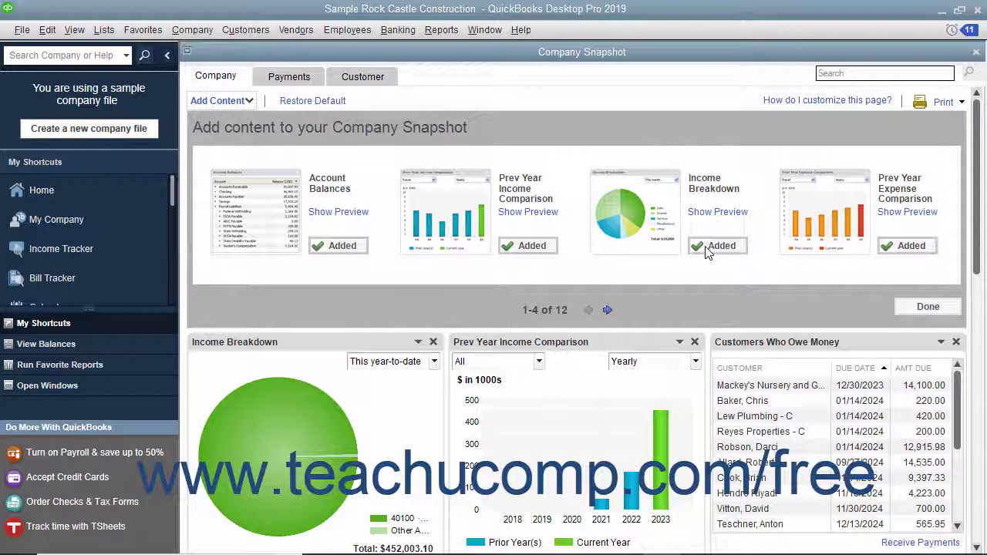
pyautogui.click(910, 307)
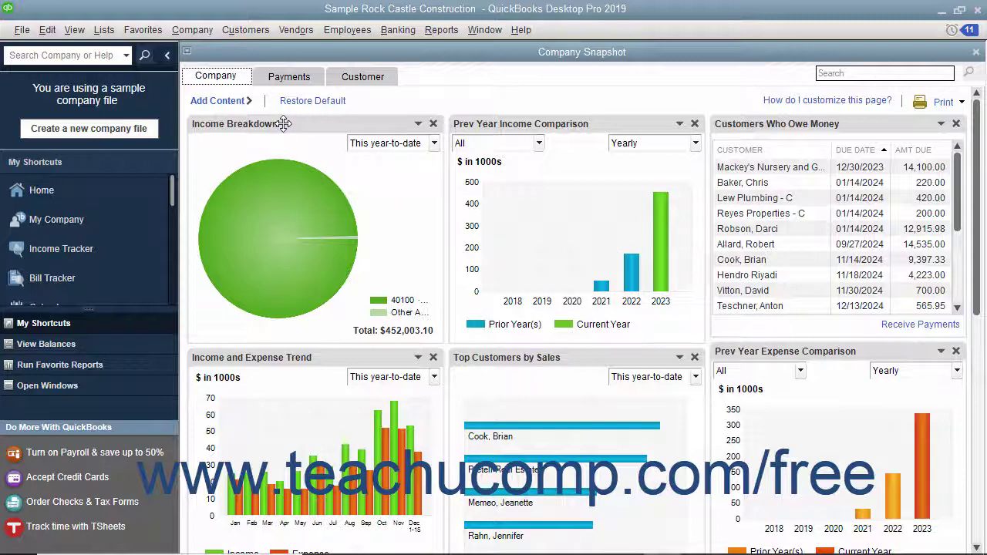
# - Move Income Breakdown between Account Balances and Prev Year Expense Comparison, then choose to remove it
pyautogui.moveTo(283, 125); pyautogui.dragTo(571, 334)
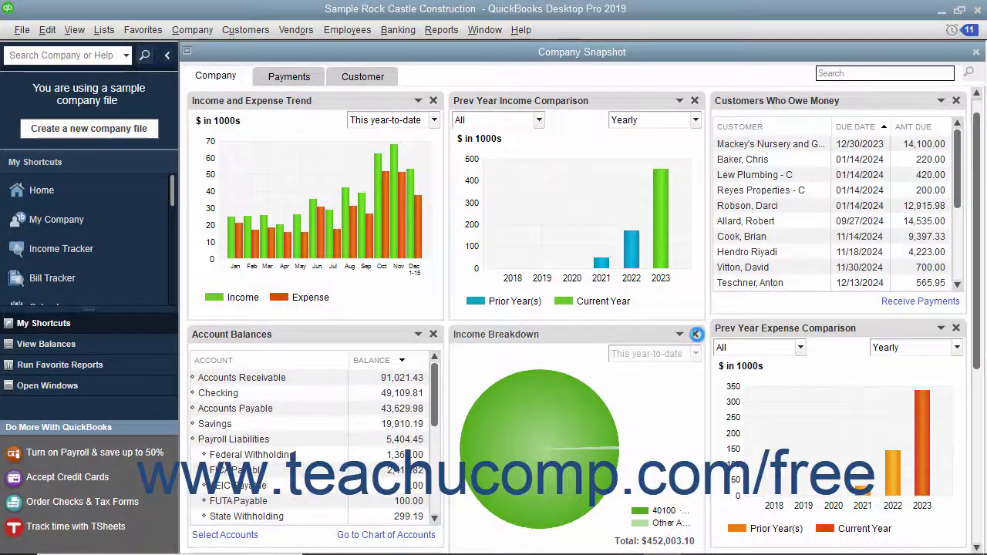
pyautogui.click(695, 335)
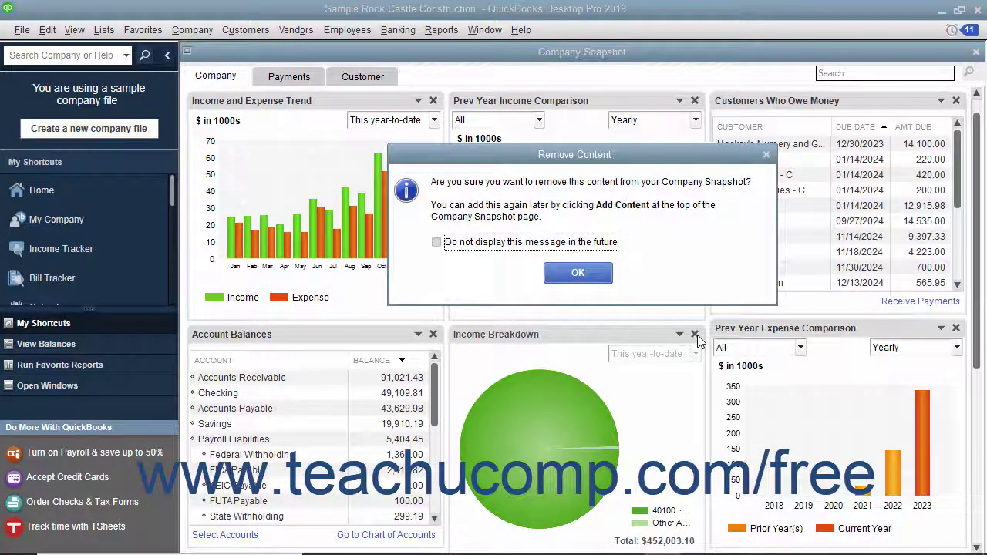
# - Confirm removing the Income Breakdown panel and scroll back to the snapshot's top
pyautogui.click(578, 273)
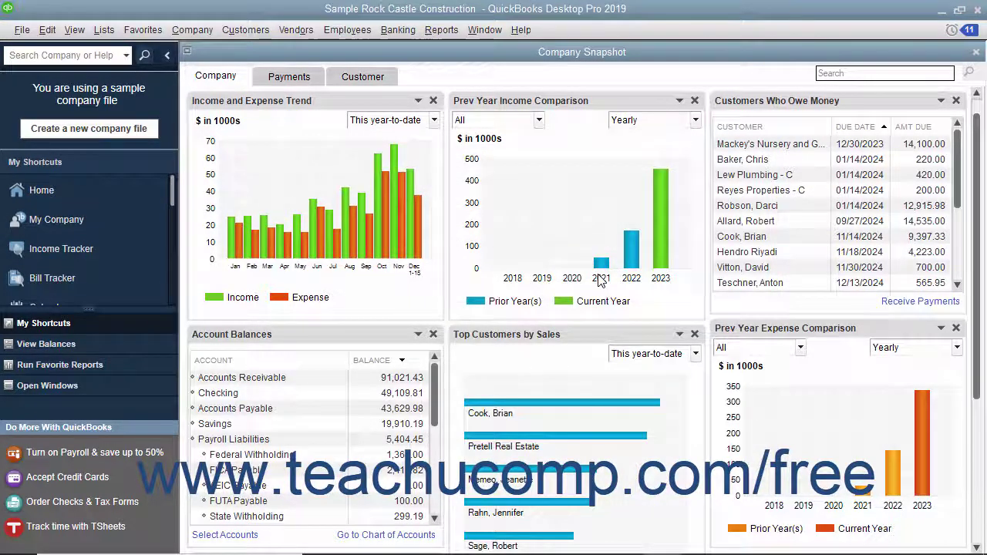
pyautogui.scroll(1, 550, 300)
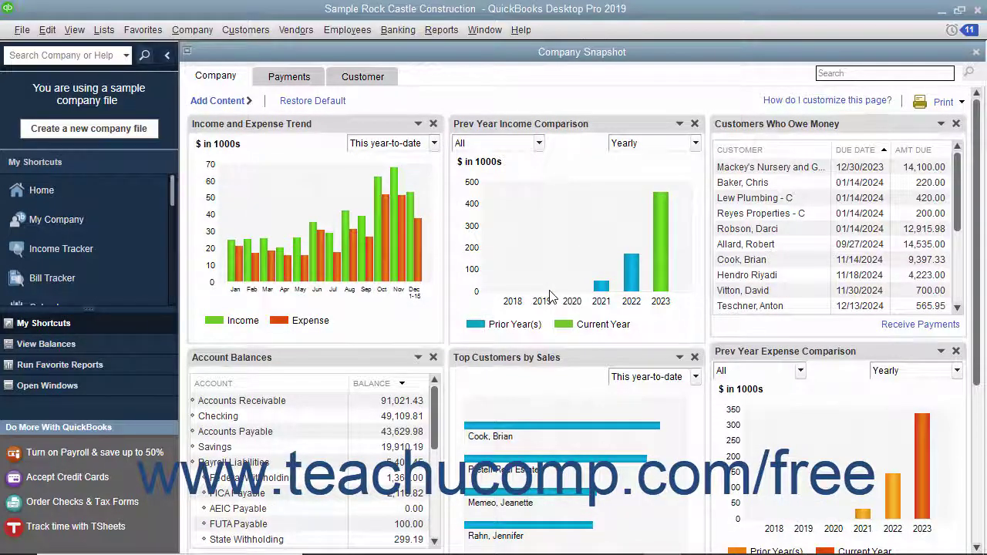
# - Restore the snapshot's default panels, positions and date ranges, confirming with Yes
pyautogui.click(323, 108)
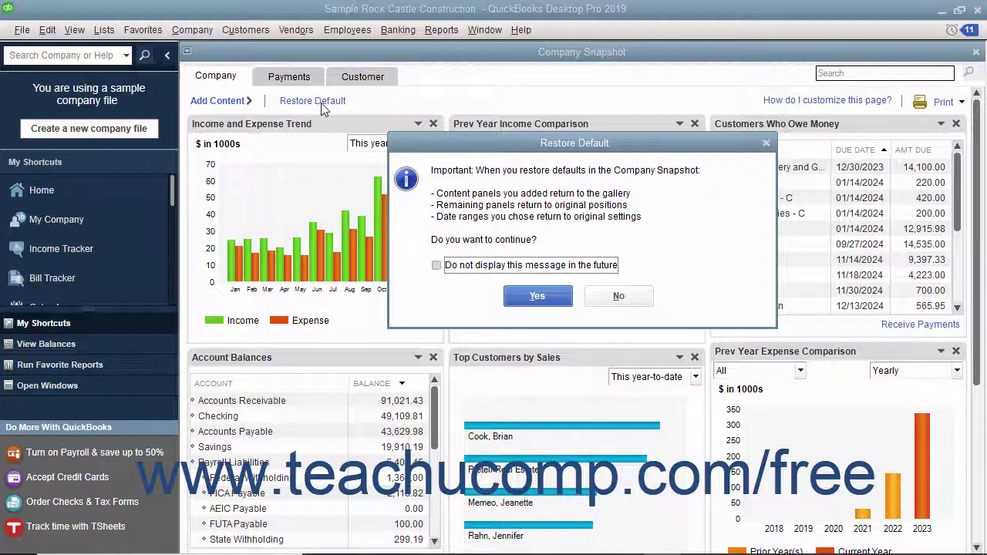
pyautogui.click(538, 296)
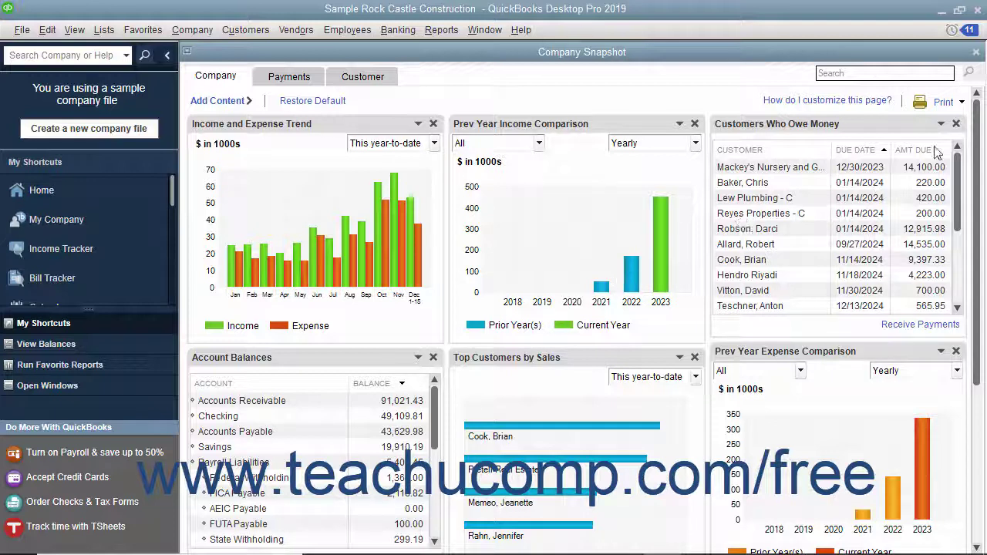
pyautogui.click(962, 102)
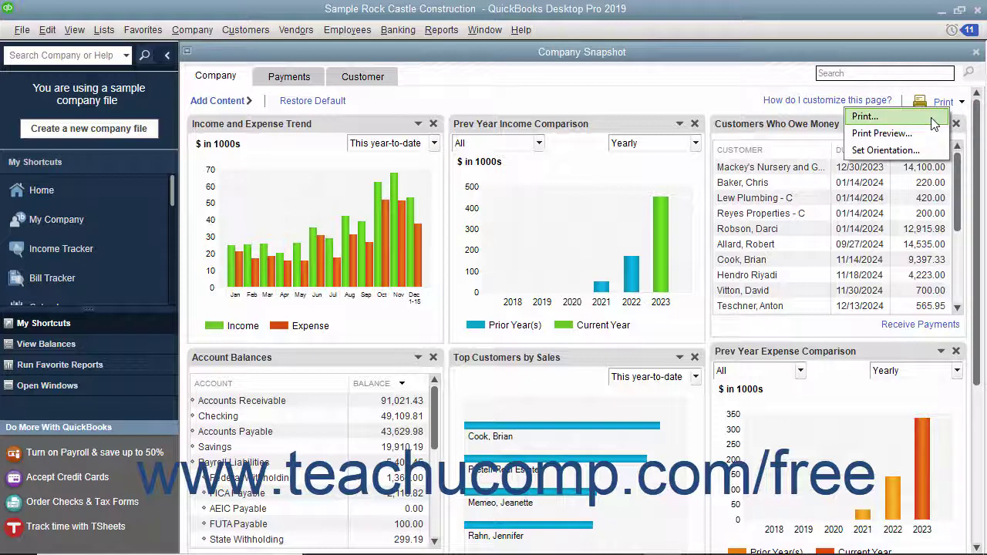
pyautogui.click(931, 117)
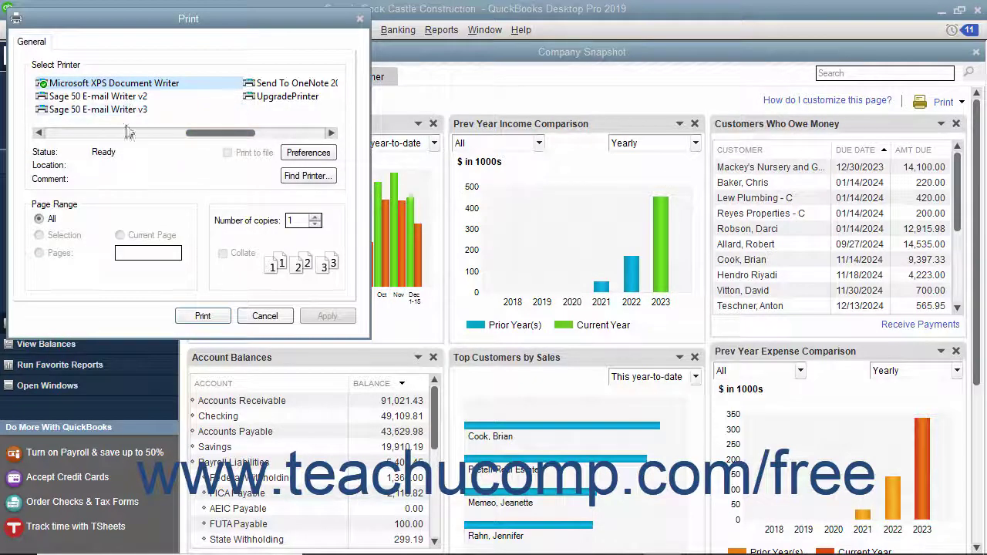
pyautogui.click(89, 234)
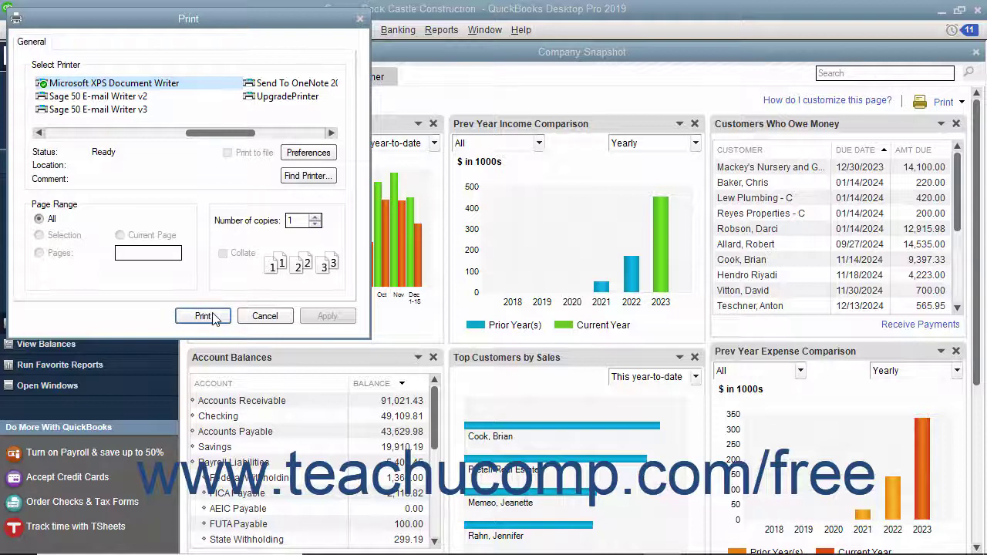
pyautogui.click(255, 318)
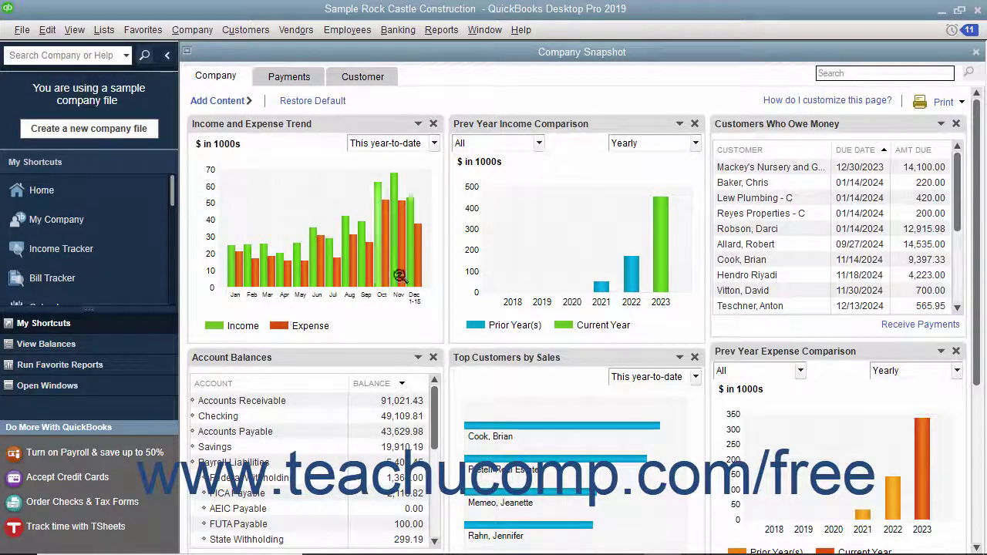
pyautogui.click(964, 103)
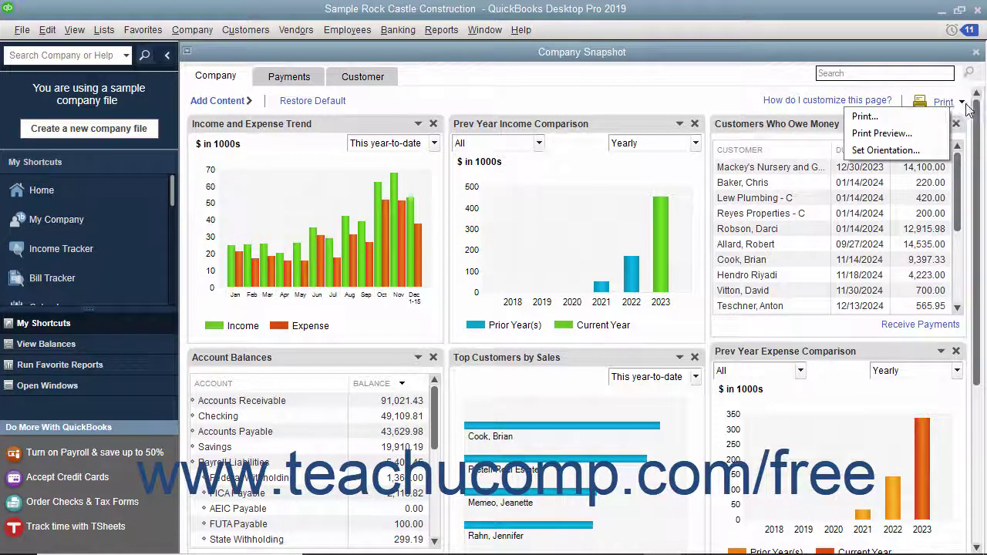
pyautogui.click(897, 135)
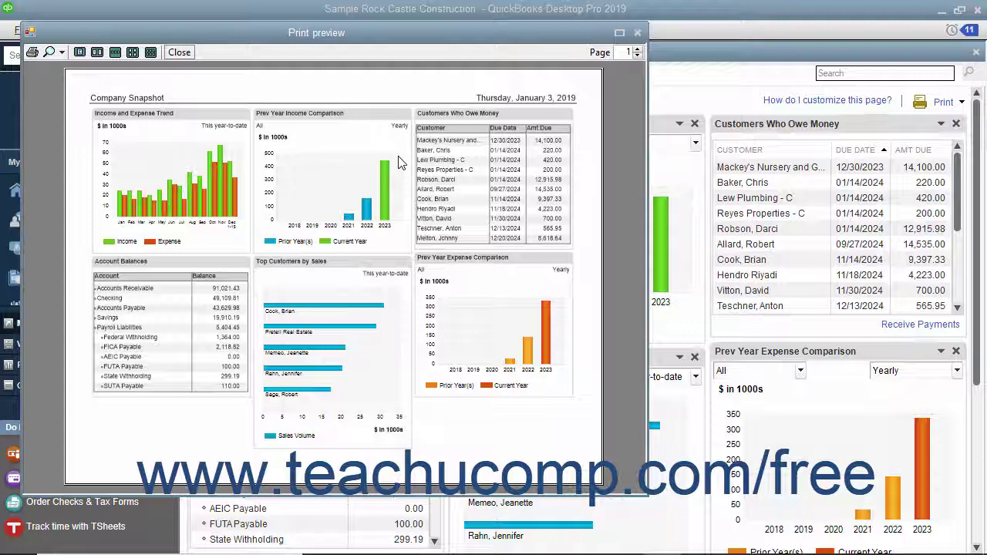
pyautogui.click(638, 49)
pyautogui.click(638, 56)
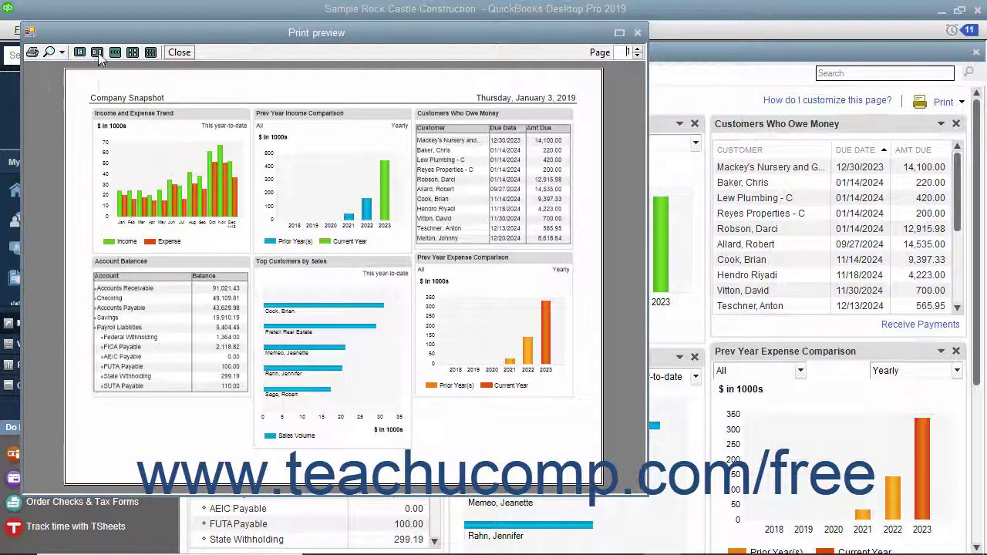
pyautogui.click(177, 53)
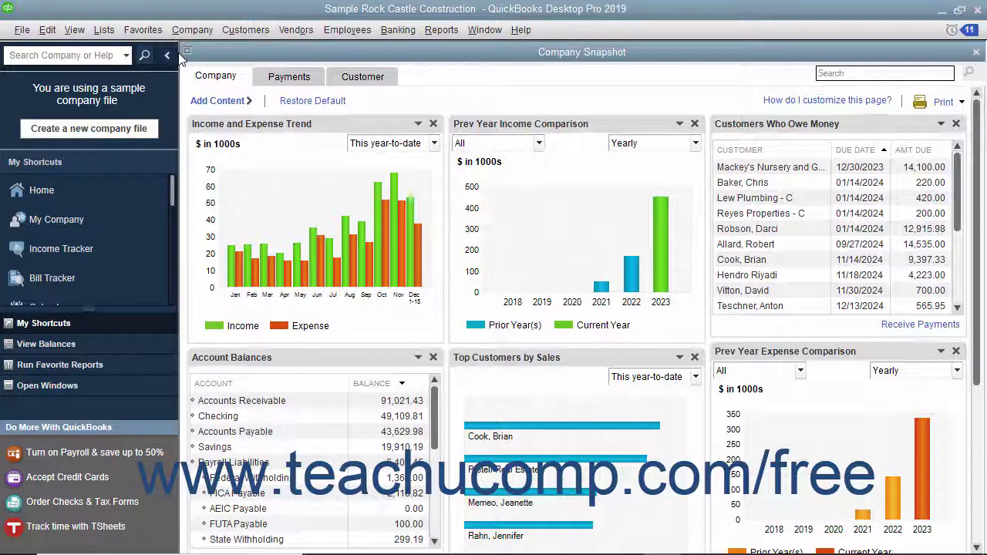
# - Set the Company Snapshot's print orientation to Landscape in Page Setup
pyautogui.click(936, 105)
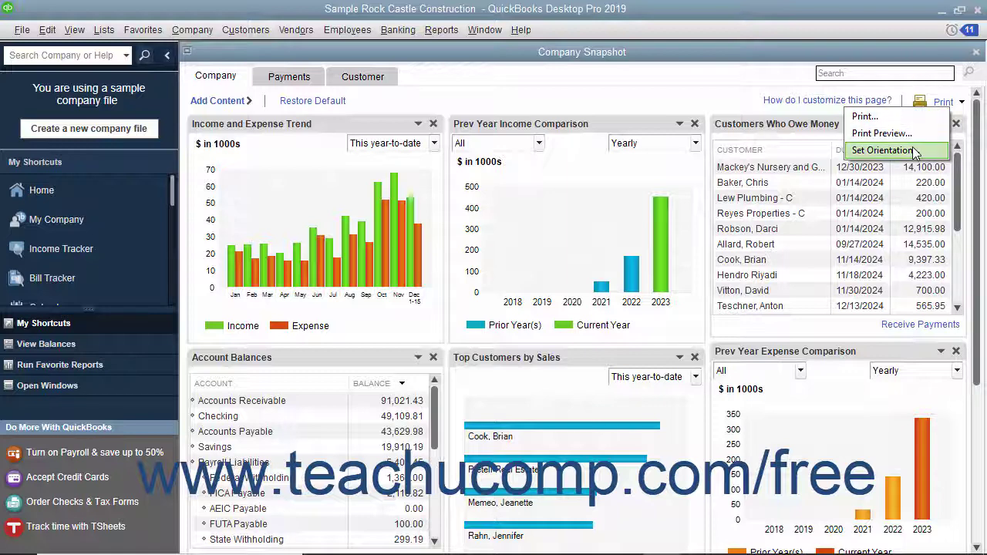
pyautogui.click(882, 151)
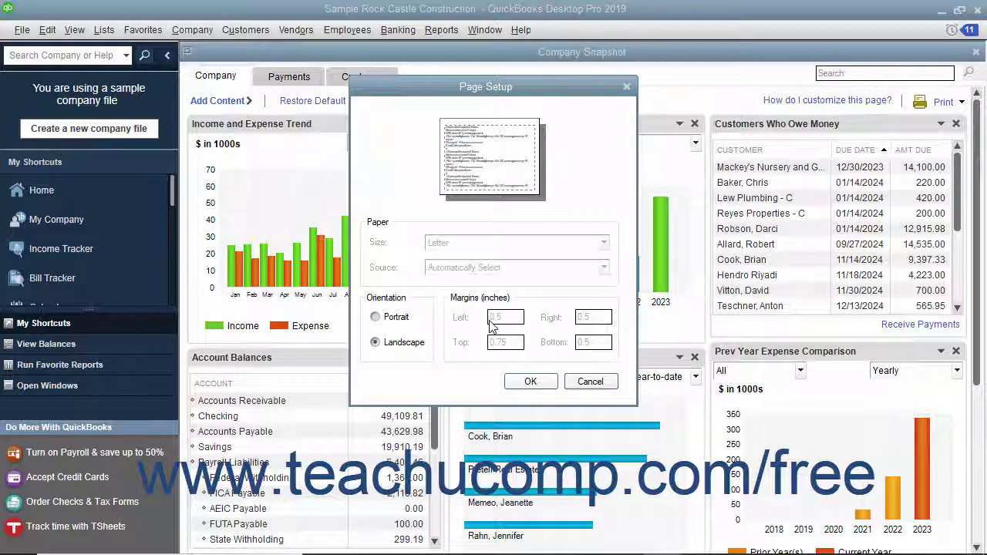
pyautogui.click(530, 383)
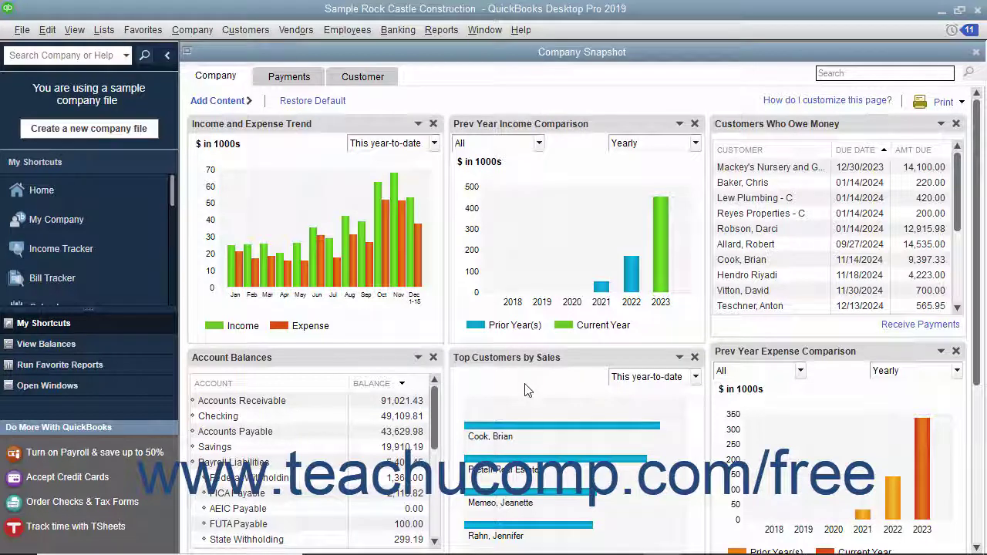